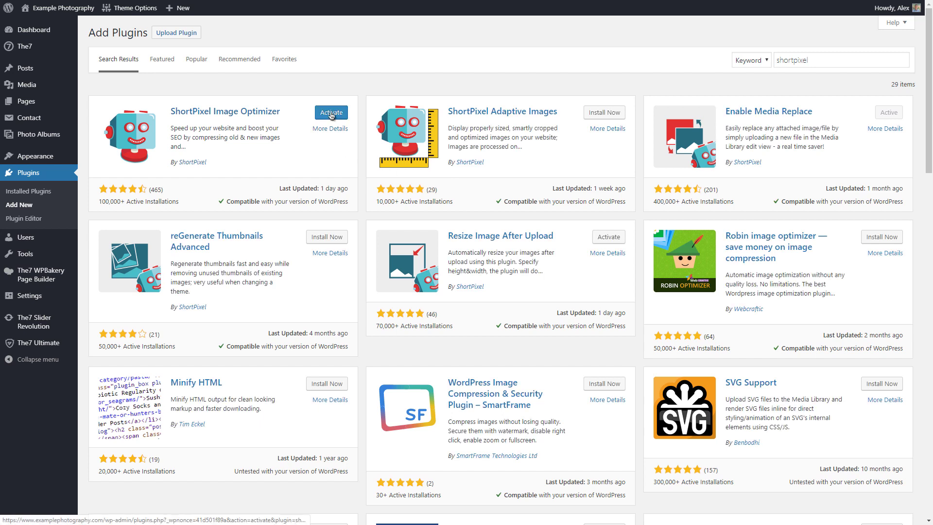
Step: Activate the ShortPixel Image Optimizer plugin
left_click(332, 114)
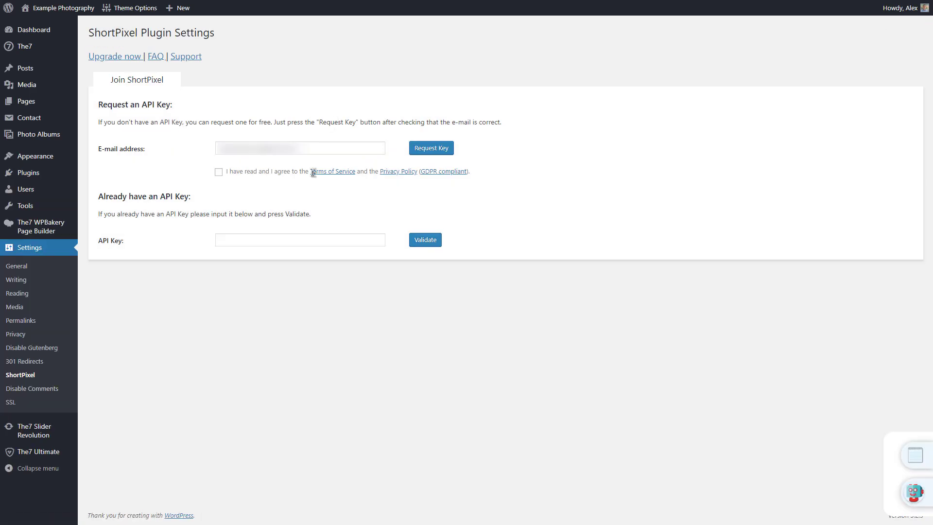
left_click(280, 239)
type("dsadsa")
key("ctrl+a")
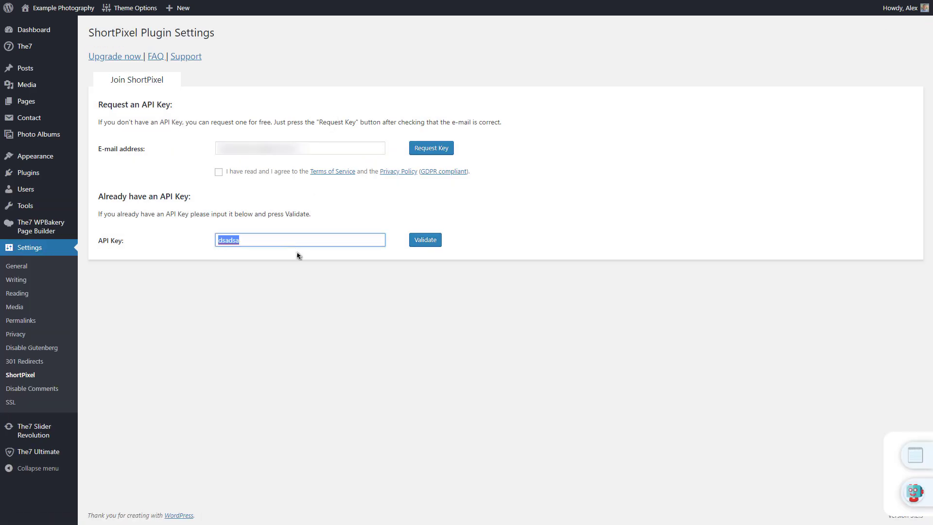
key("BackSpace")
left_click(307, 282)
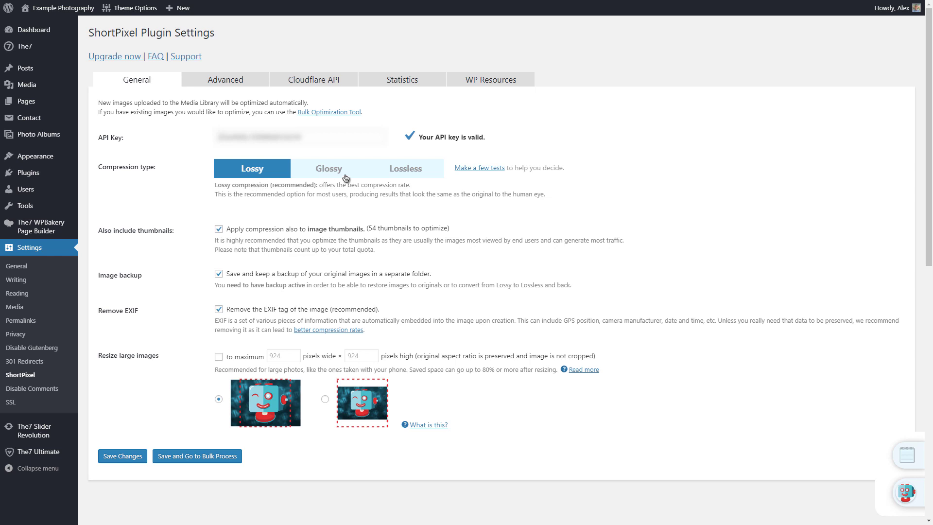
Step: Set the compression type to Lossless and accept the notice about newly uploaded images
left_click(424, 173)
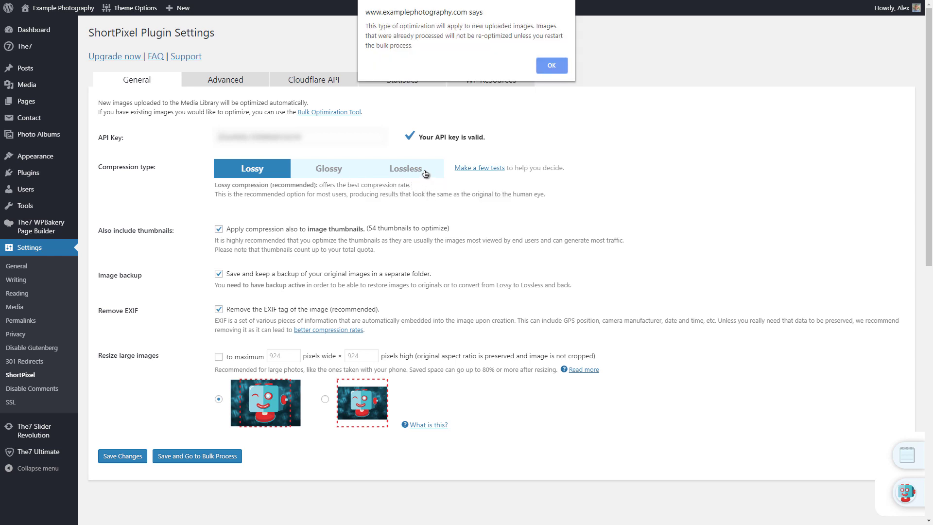
key("Return")
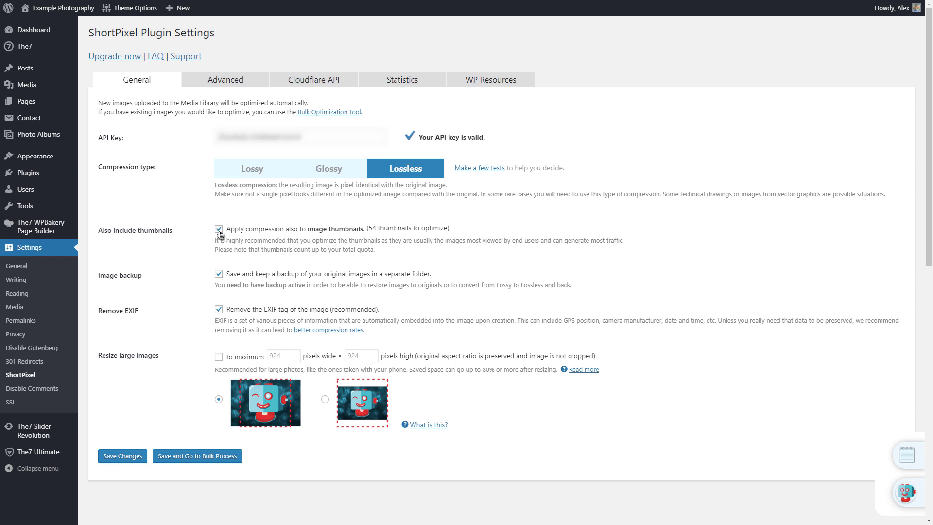
triple_click(162, 230)
left_click(184, 226)
Step: Turn off removal of the EXIF tag from images
left_click(219, 274)
left_click(218, 311)
left_click_drag(217, 321, 251, 321)
left_click(255, 321)
Step: Enable resizing of large images to a maximum of 2000 pixels wide by 2000 pixels high, fitting the whole image inside the frame
left_click(219, 358)
double_click(275, 356)
type("2000")
key("Tab")
type("2000")
left_click(492, 356)
left_click_drag(109, 276, 142, 276)
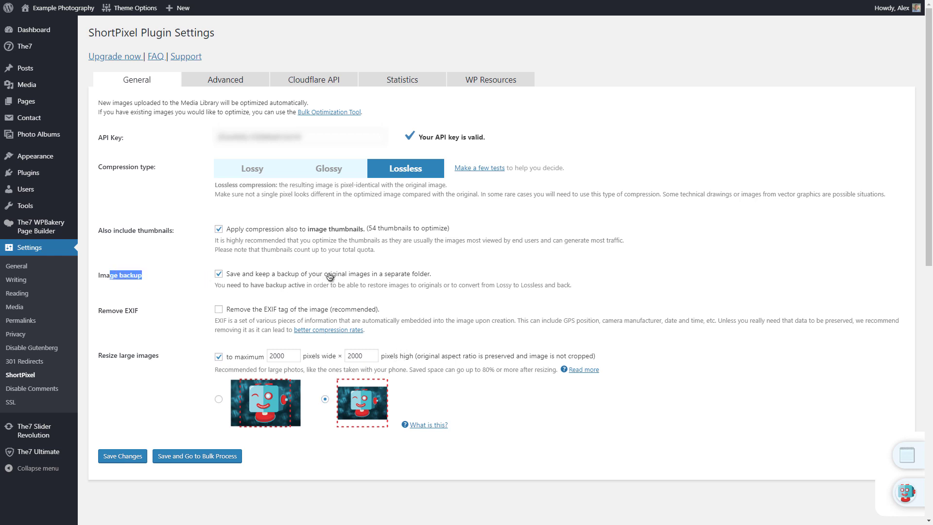
left_click_drag(417, 286, 408, 286)
left_click(398, 287)
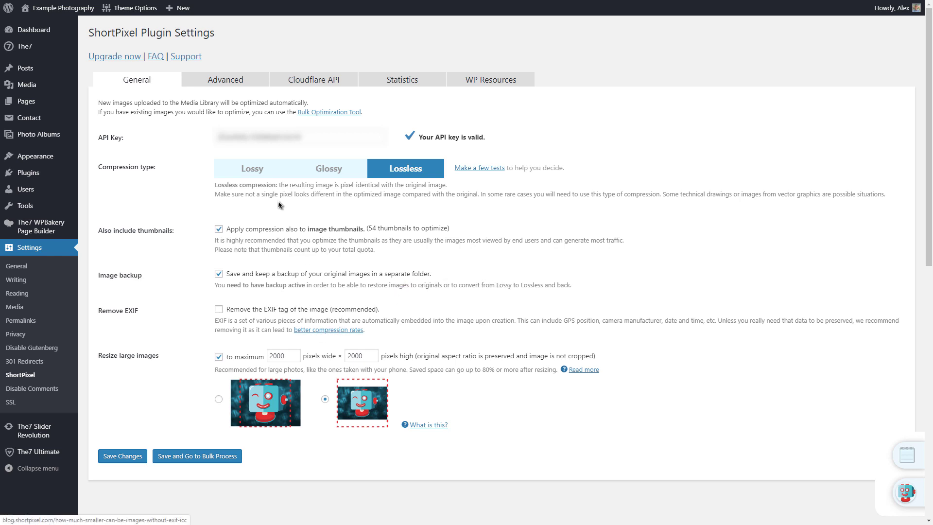
Step: In the advanced settings, enable automatic conversion of PNG images to JPEG
left_click(230, 81)
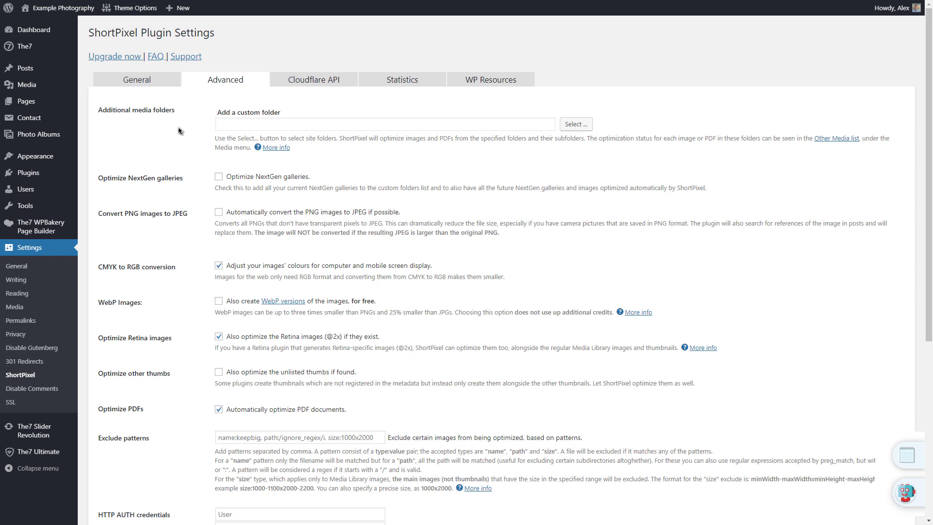
scroll(187, 136, "down", 1)
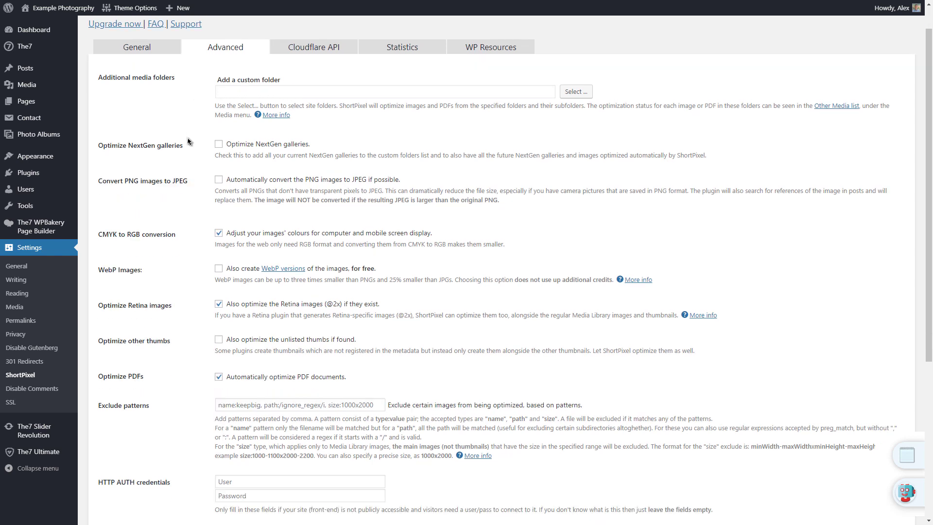
triple_click(142, 144)
left_click(159, 145)
left_click_drag(99, 181, 179, 180)
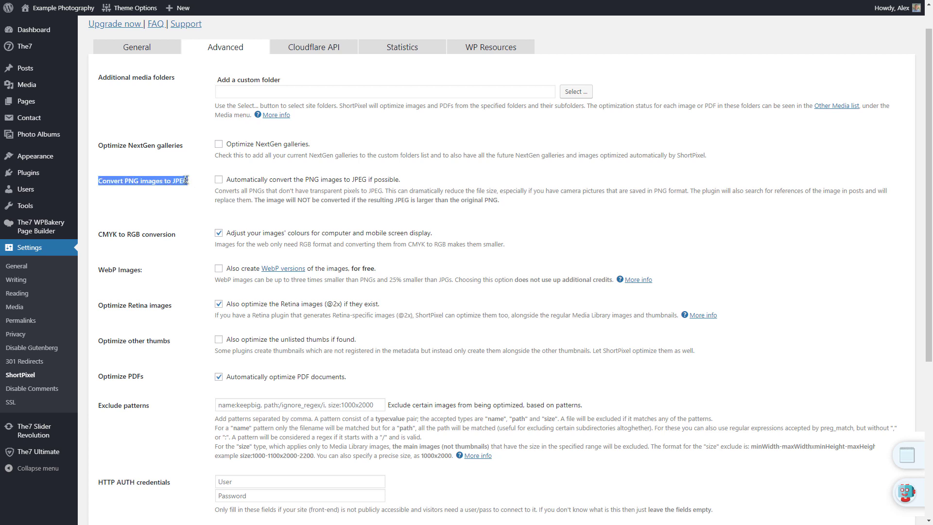
left_click(173, 179)
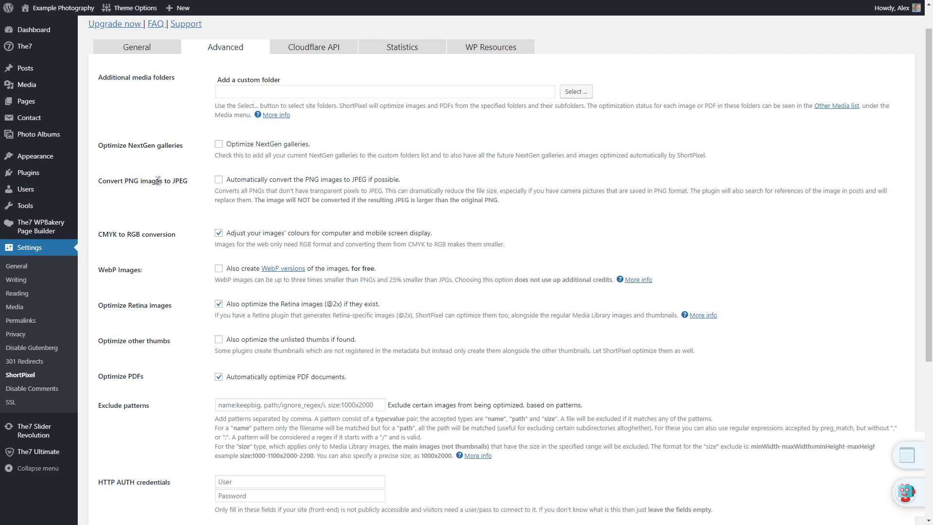
left_click(218, 181)
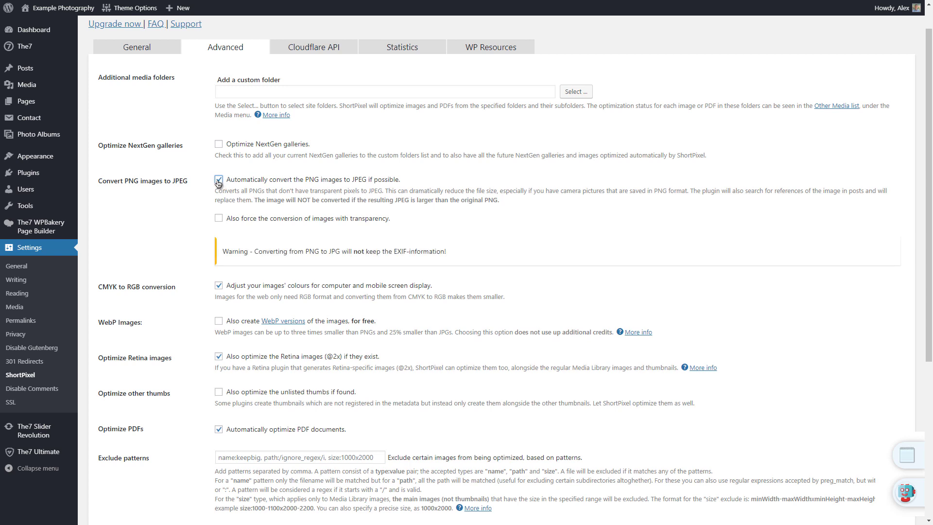
left_click_drag(456, 253, 340, 253)
left_click(312, 254)
Step: Enable creating WebP versions and deliver them in the front-end without altering the page code (via .htaccess), accepting the notice
scroll(184, 232, "down", 2)
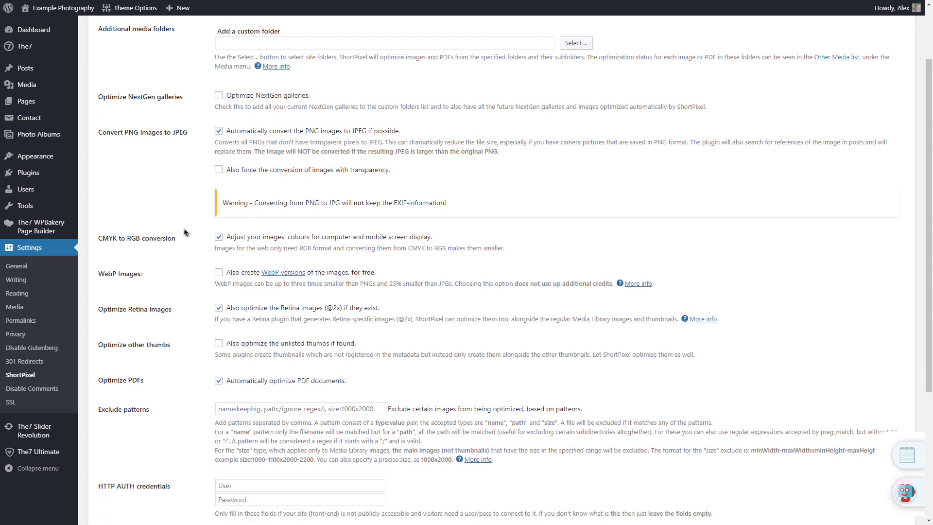
scroll(184, 232, "down", 1)
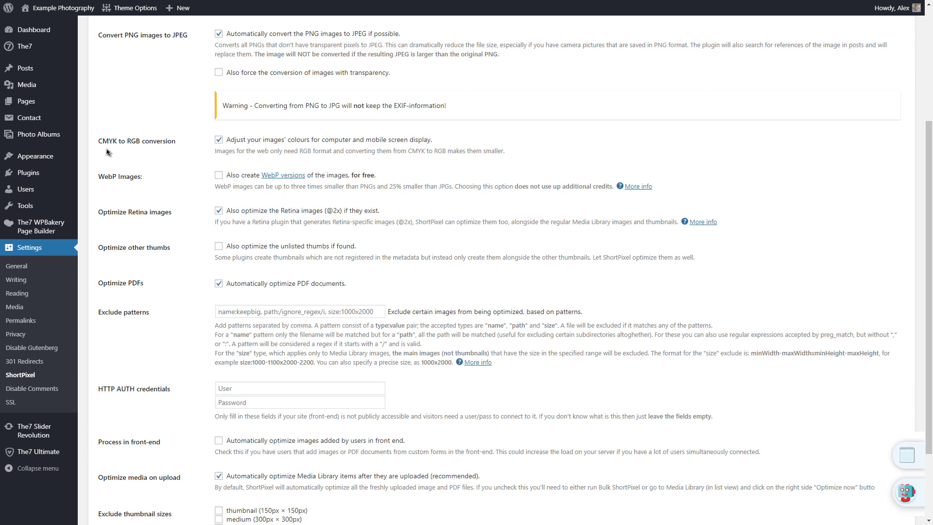
left_click(218, 176)
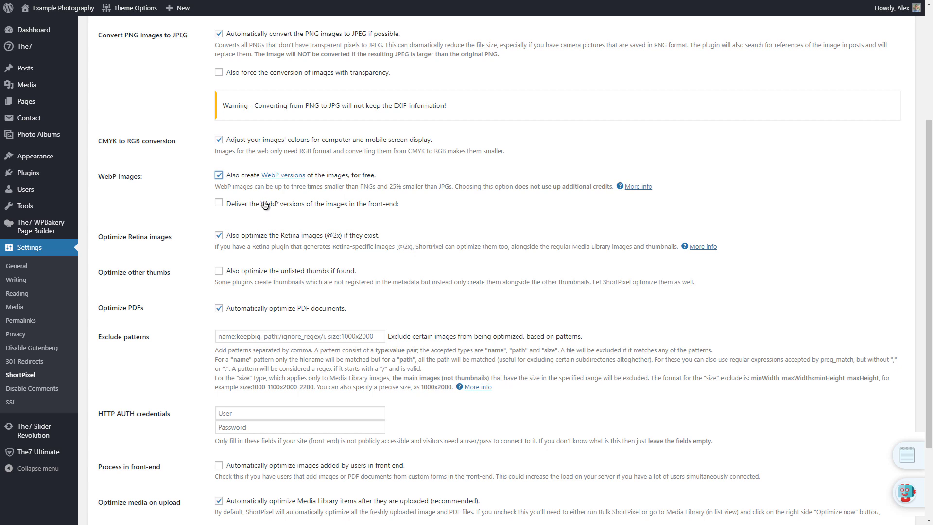
left_click(219, 204)
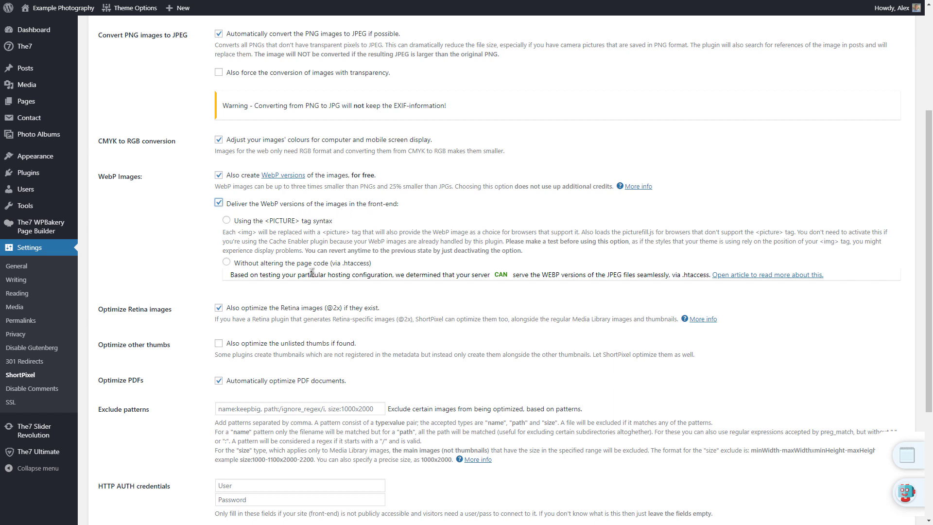
left_click(226, 265)
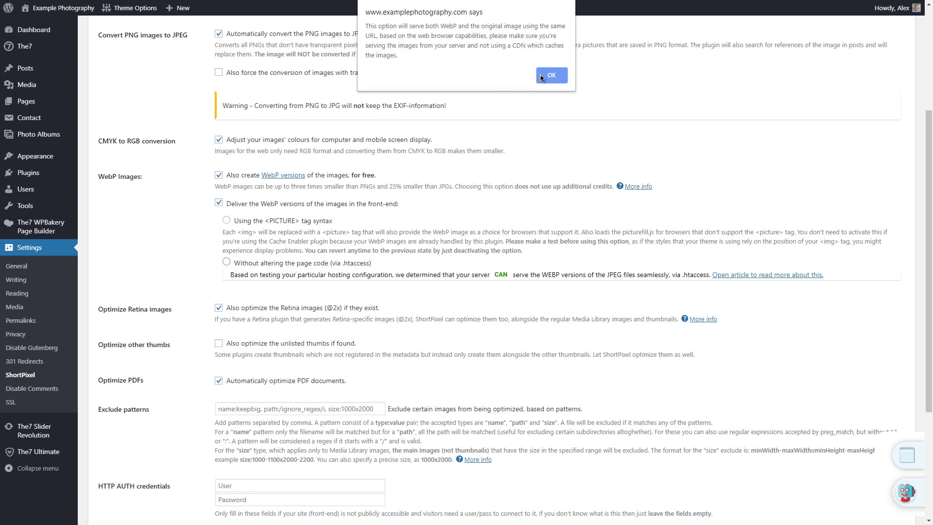
left_click(552, 76)
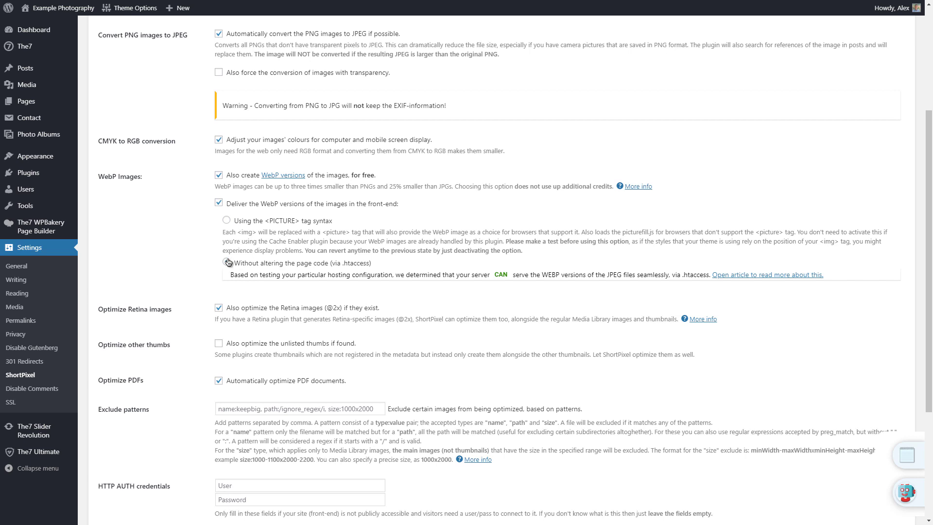
Step: Examine the remaining advanced options, including Optimize other thumbs and Optimize media on upload
scroll(179, 270, "down", 2)
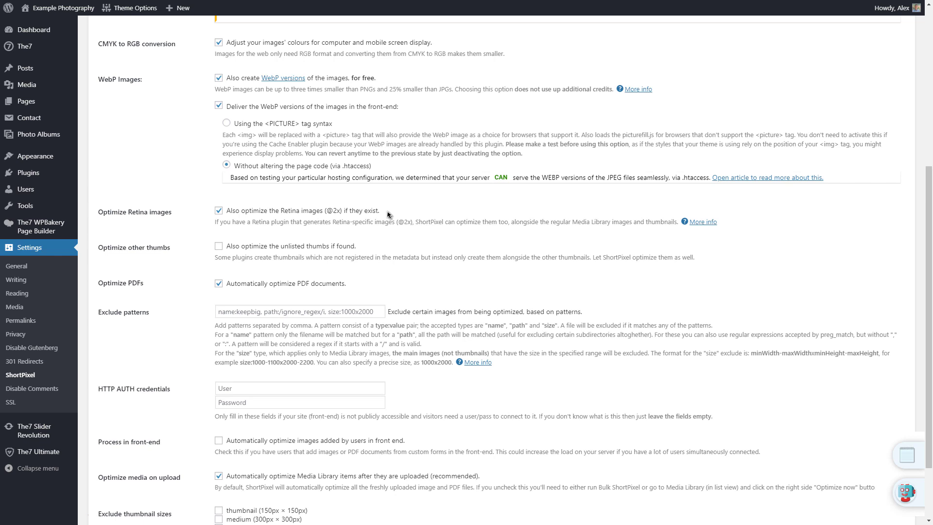
left_click(218, 246)
left_click(204, 248)
scroll(205, 267, "down", 2)
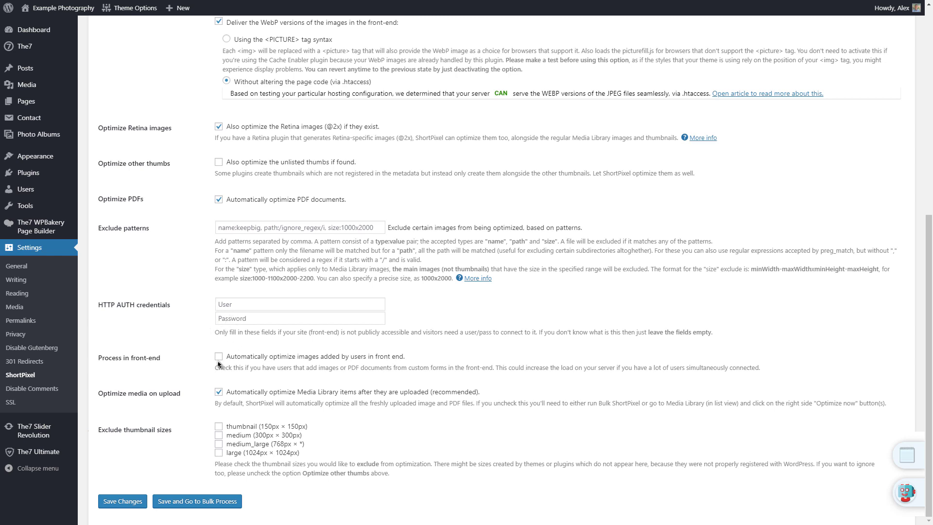
left_click_drag(98, 393, 180, 392)
left_click(174, 392)
Step: Mark the medium_large (768px × *) thumbnail size for exclusion from optimization
left_click_drag(232, 444, 265, 448)
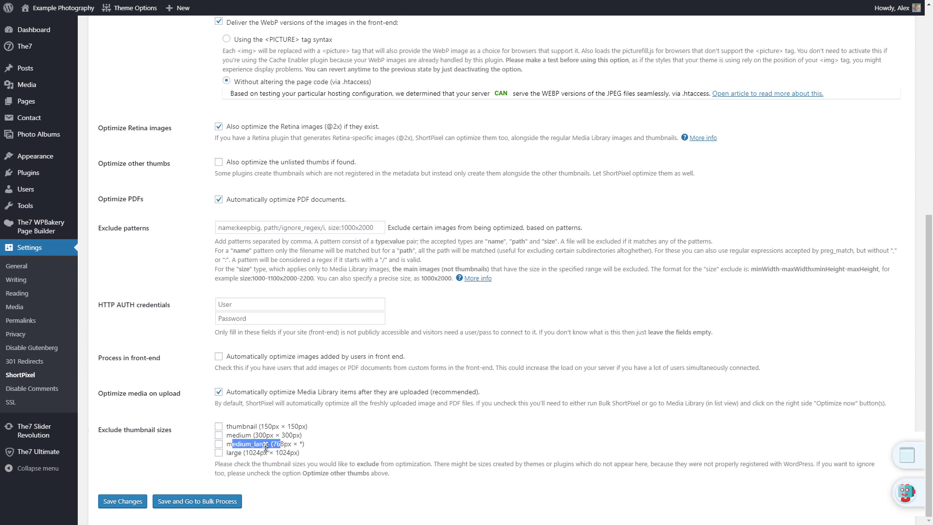
left_click(265, 447)
double_click(254, 444)
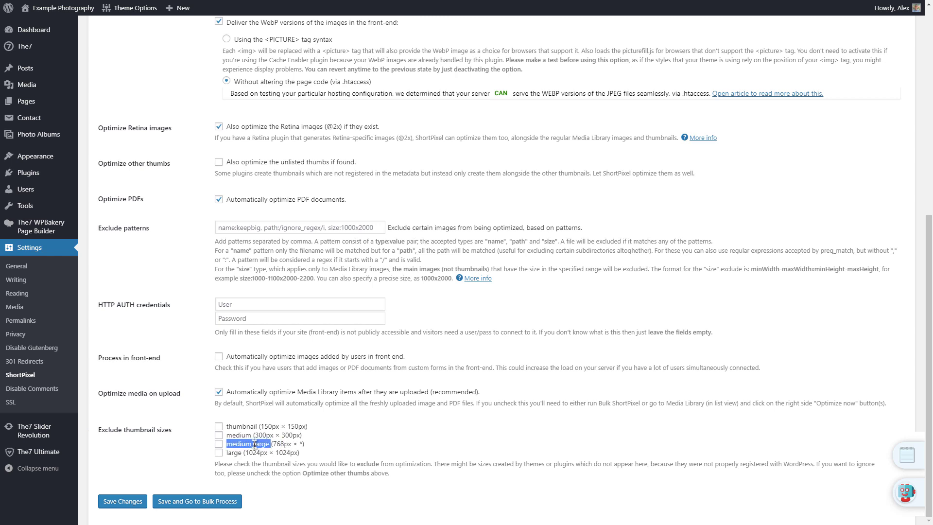
left_click(197, 450)
left_click(218, 444)
Step: Look through the Cloudflare API, Statistics and WP Resources settings, and return to the General settings
scroll(206, 447, "up", 8)
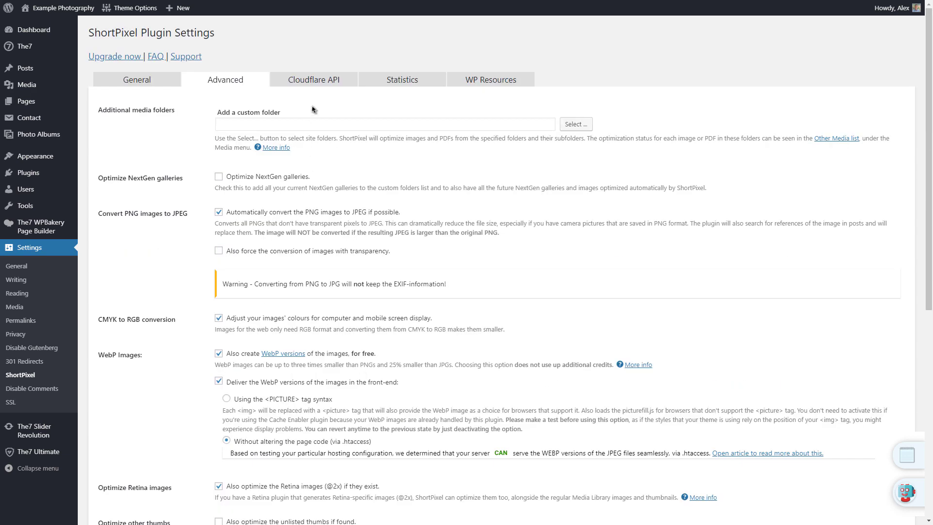
left_click(314, 81)
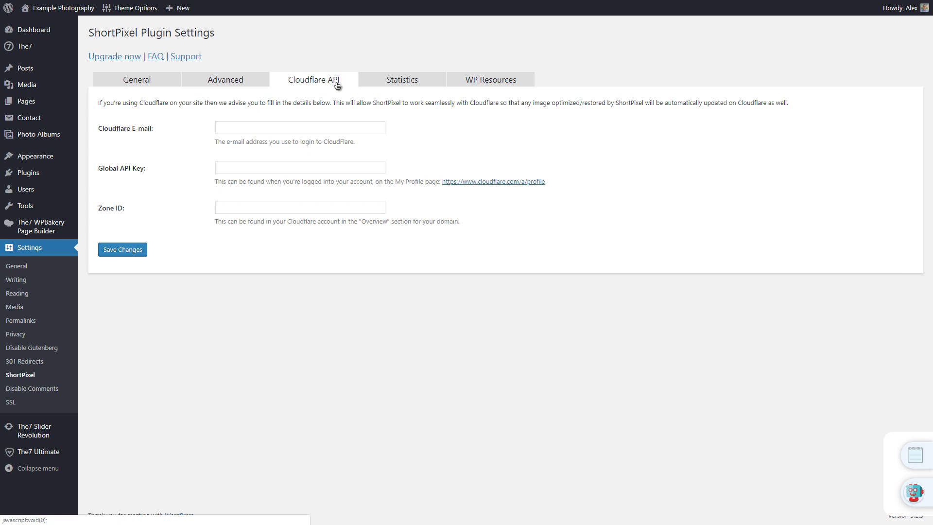
left_click(403, 80)
left_click(459, 83)
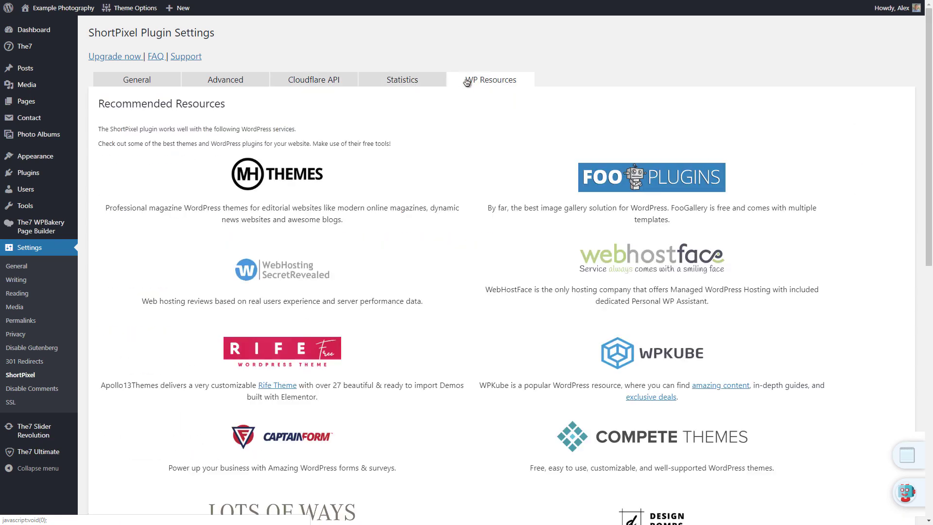
left_click(130, 87)
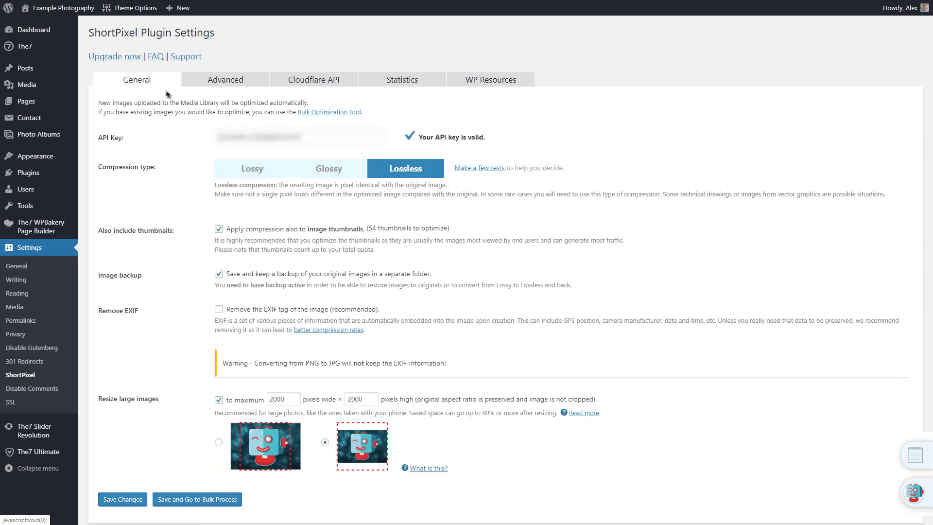